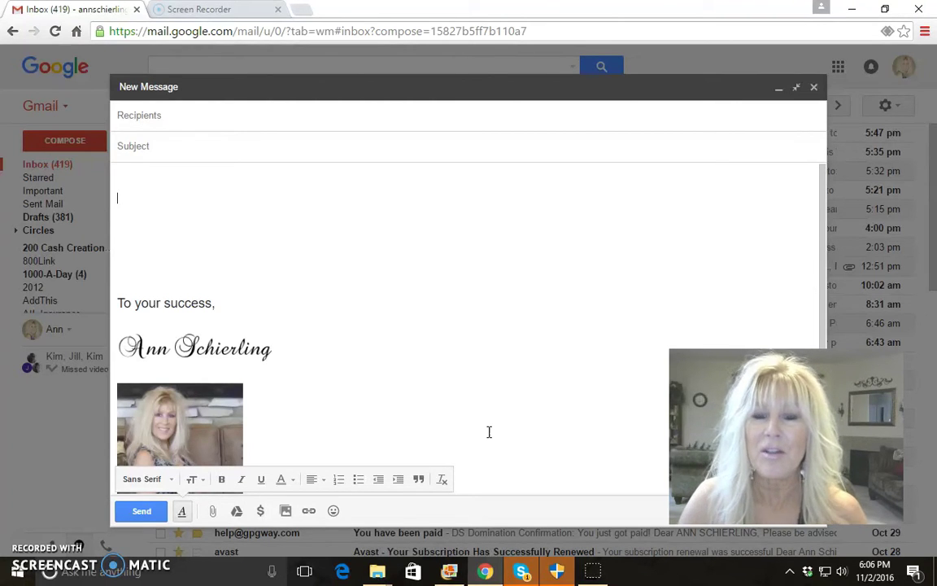
Upload the business card picture from the Pure Profit Pro pictures folder into the message body
click(453, 339)
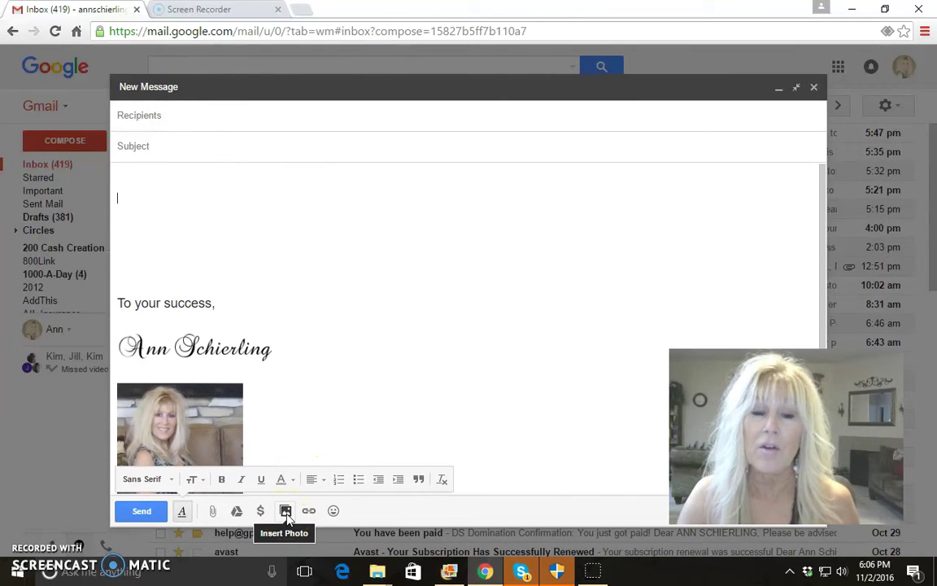
click(286, 511)
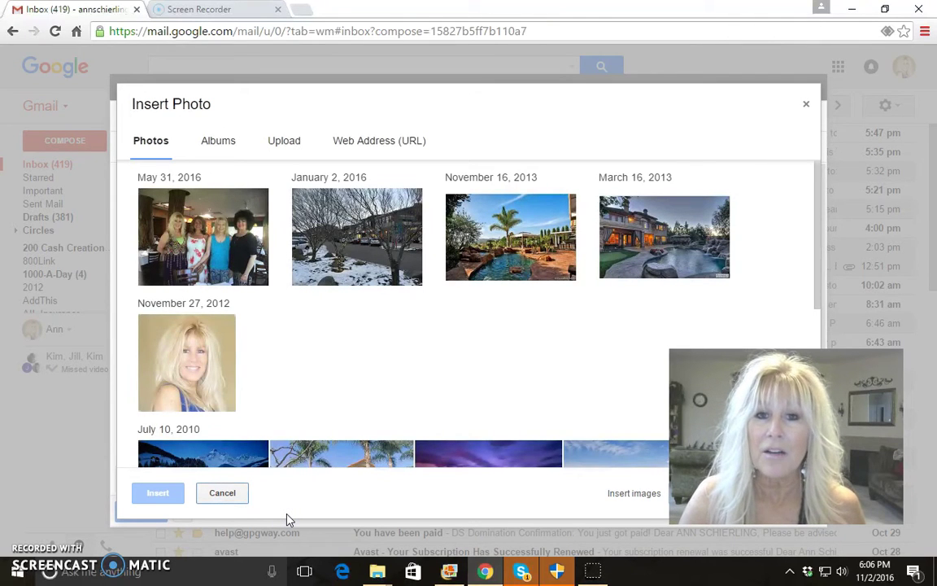
click(287, 151)
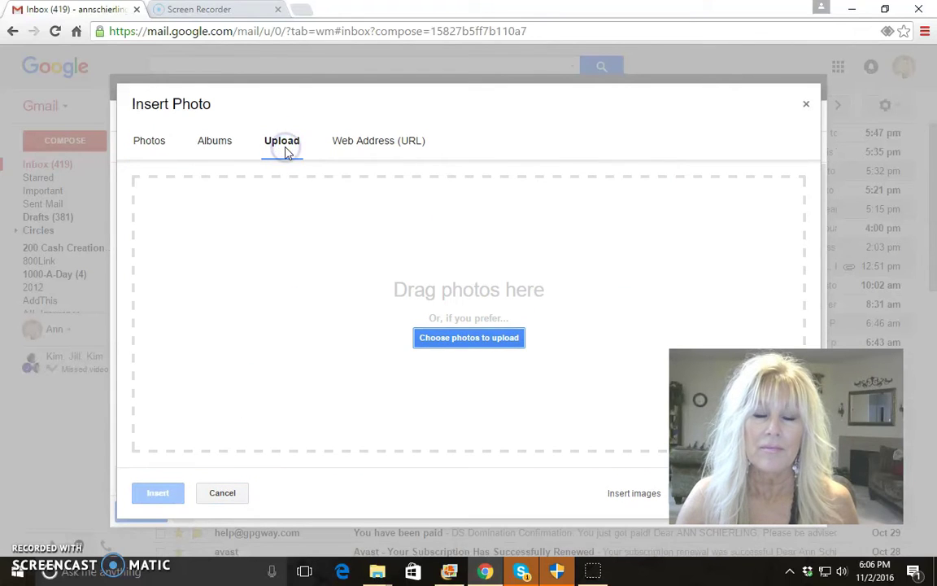
click(469, 340)
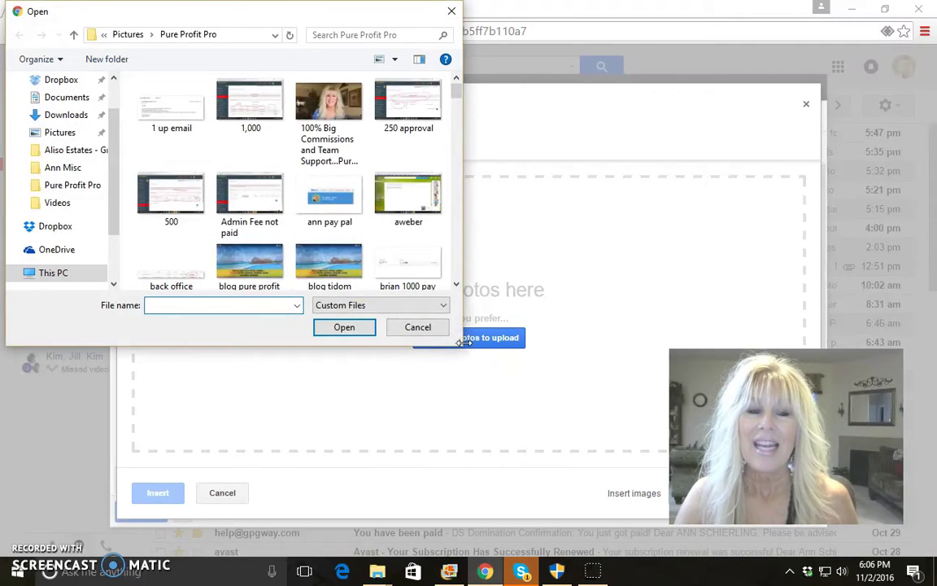
drag(457, 95, 459, 116)
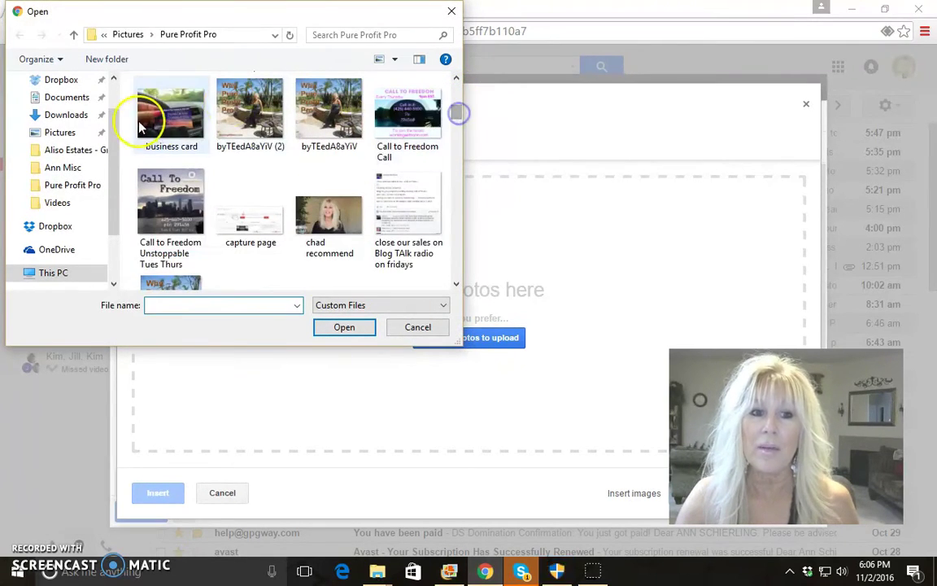
double_click(150, 105)
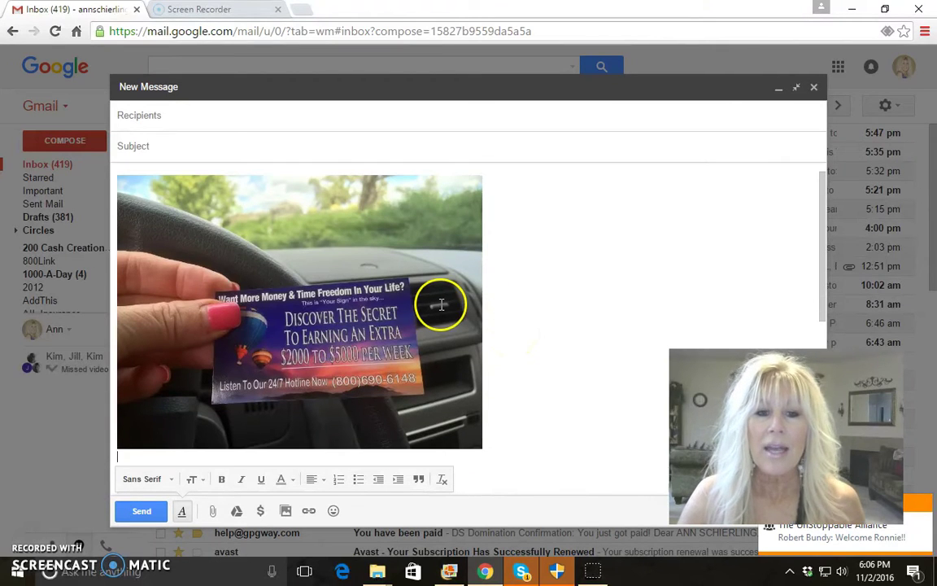
Shrink the inline business-card photo by dragging its top-right resize handle inward
click(519, 330)
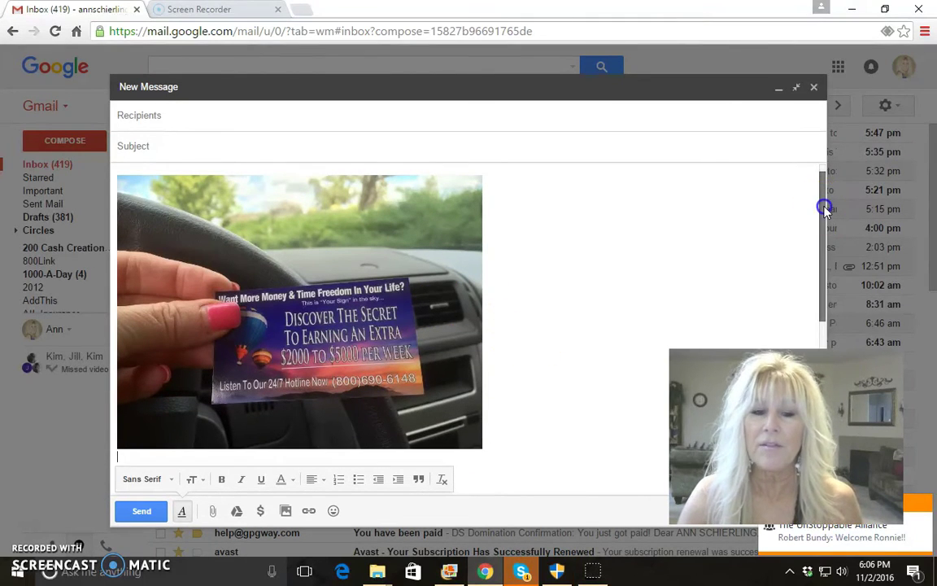
mouse_move(826, 211)
mouse_down()
mouse_move(850, 329)
mouse_move(840, 216)
mouse_move(758, 184)
mouse_up()
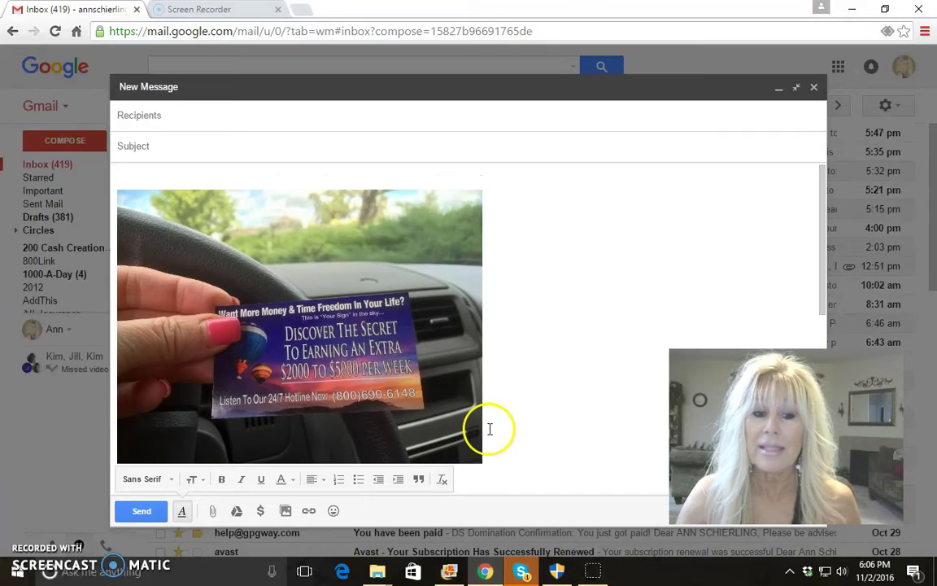
click(367, 289)
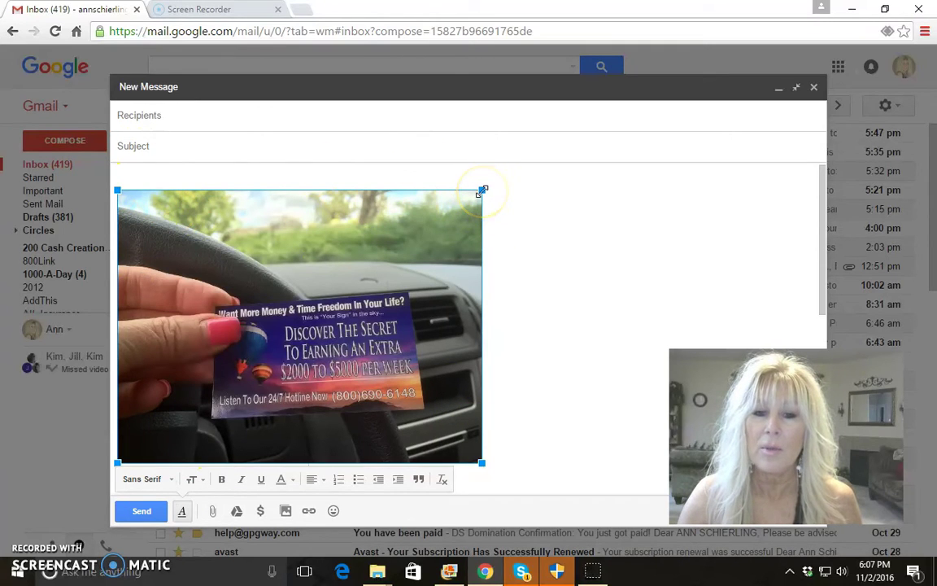
mouse_move(481, 191)
mouse_down()
mouse_move(412, 241)
mouse_move(517, 182)
mouse_move(414, 234)
mouse_move(461, 212)
mouse_move(449, 215)
mouse_up()
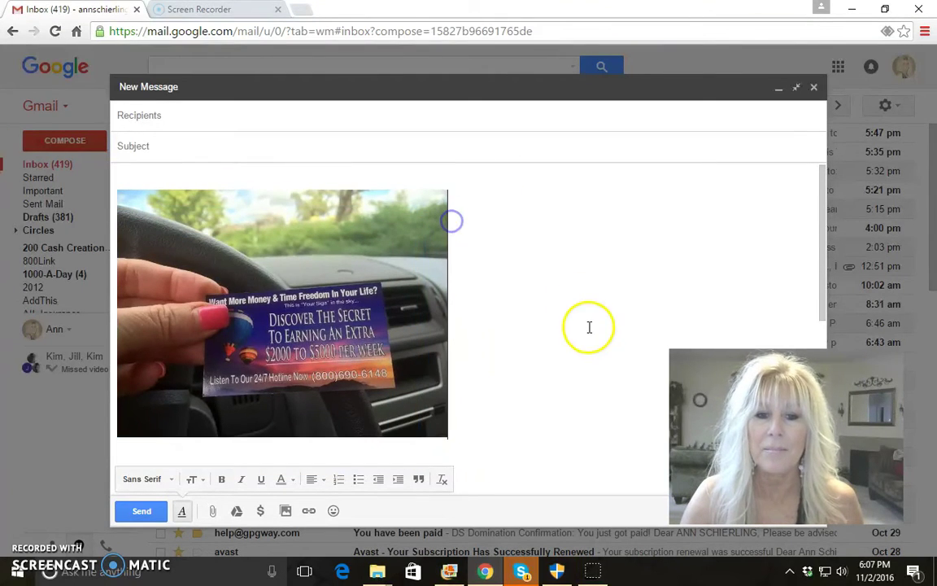
scroll(553, 363, down, 2)
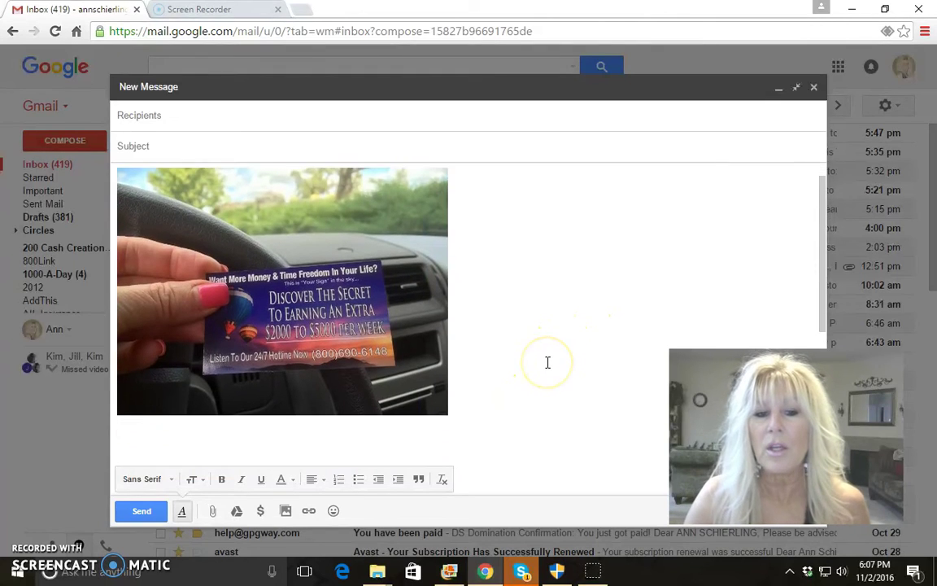
click(506, 338)
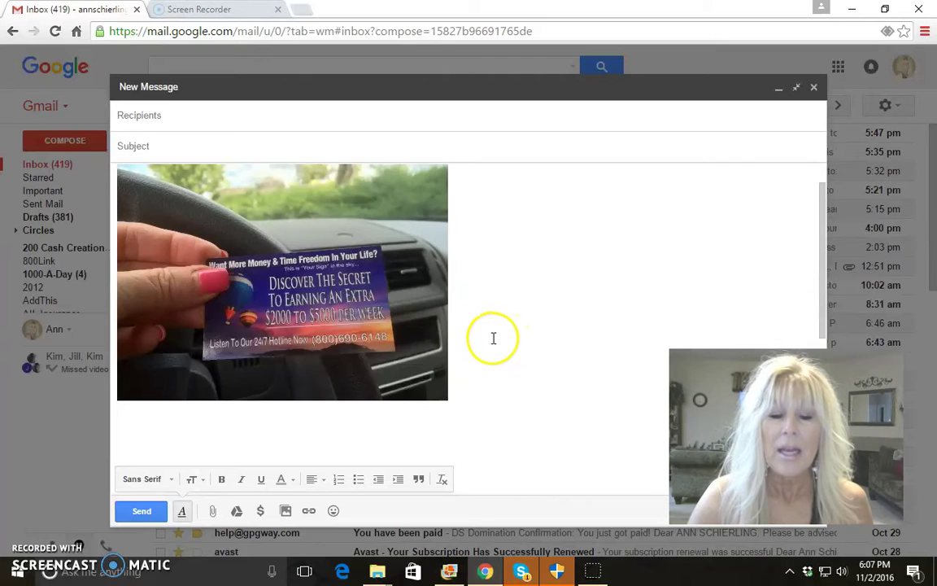
scroll(492, 338, down, 1)
scroll(491, 339, down, 2)
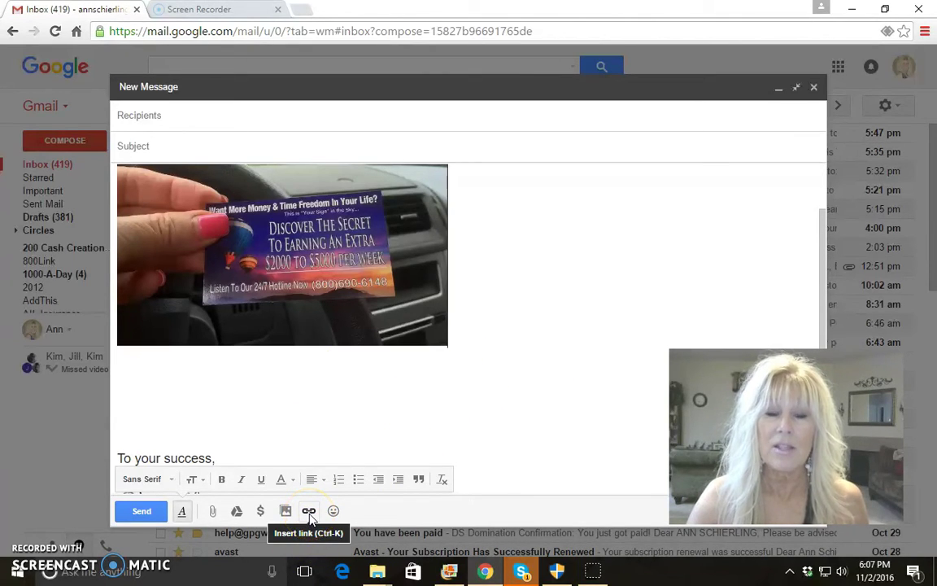
click(310, 513)
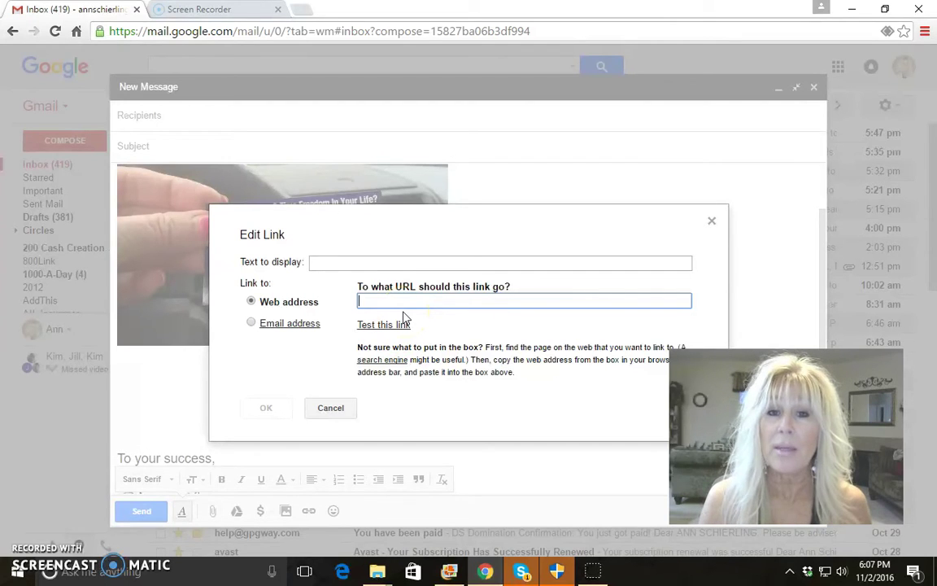
text(h)
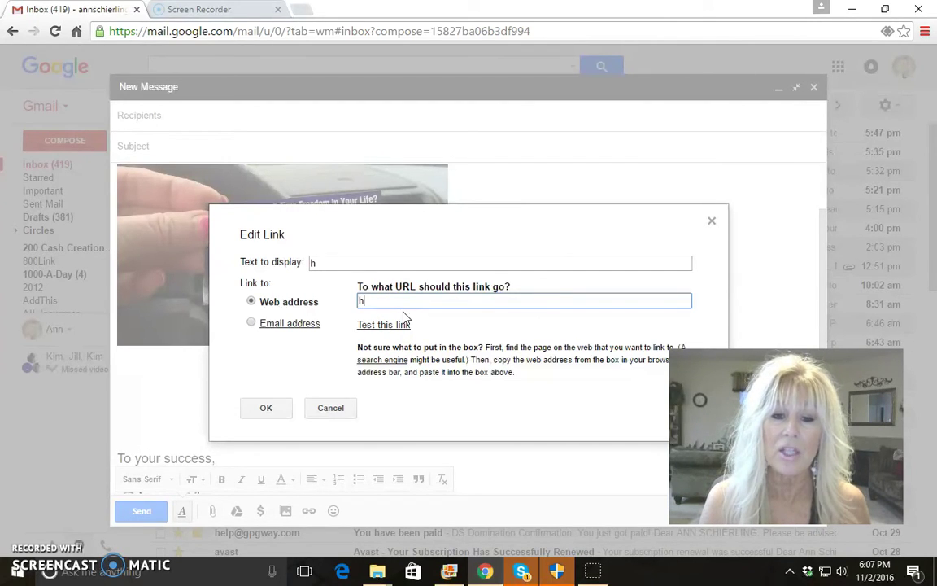
text(ttp:/)
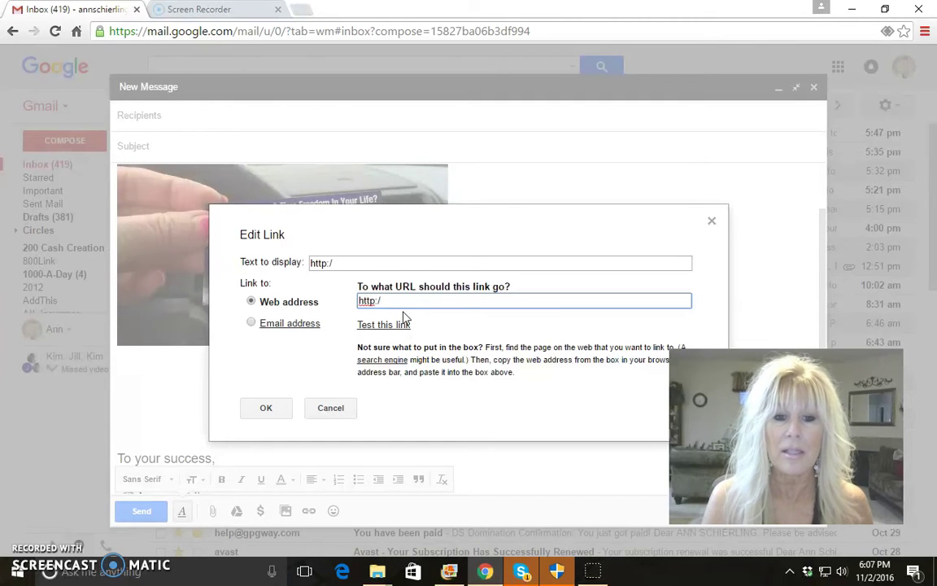
text(/www.)
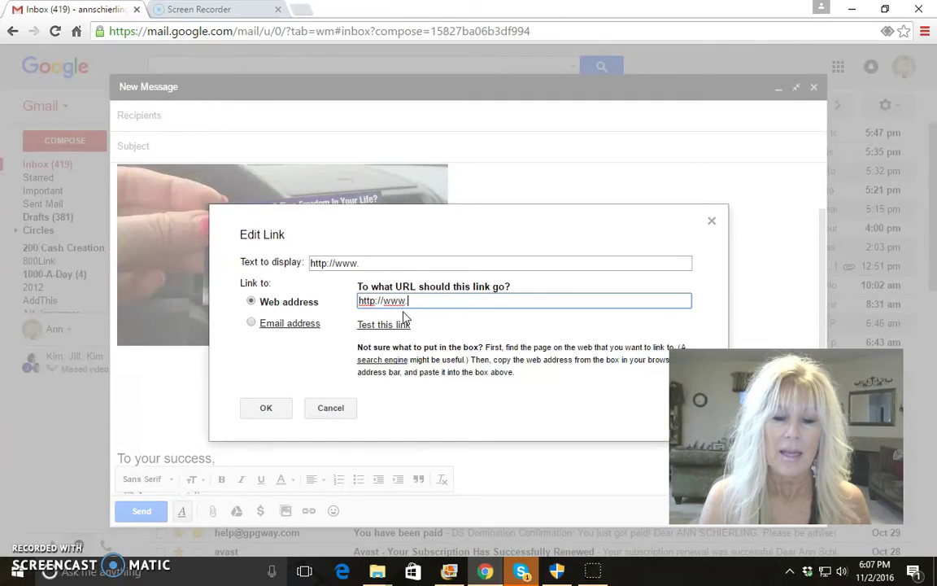
text(WorkingW)
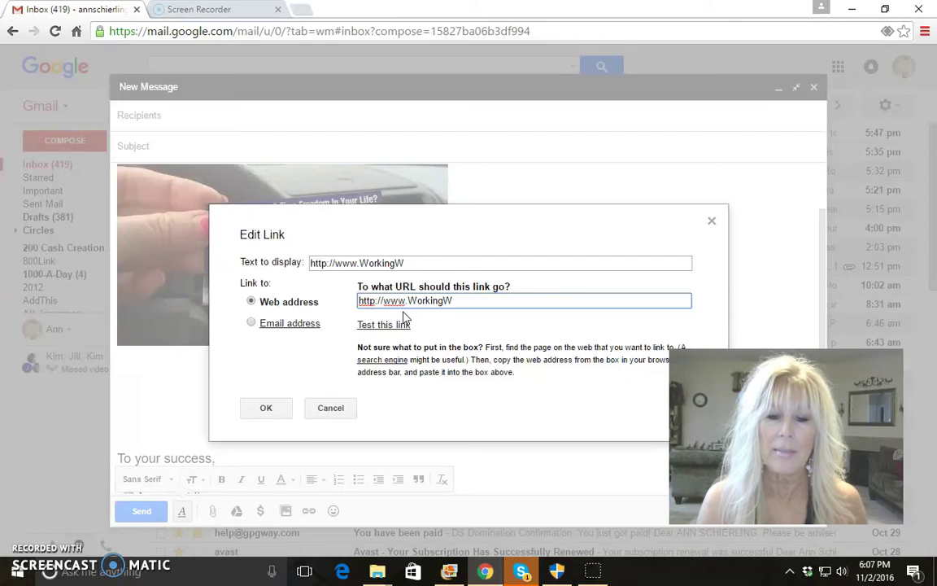
text(ithAnn.com)
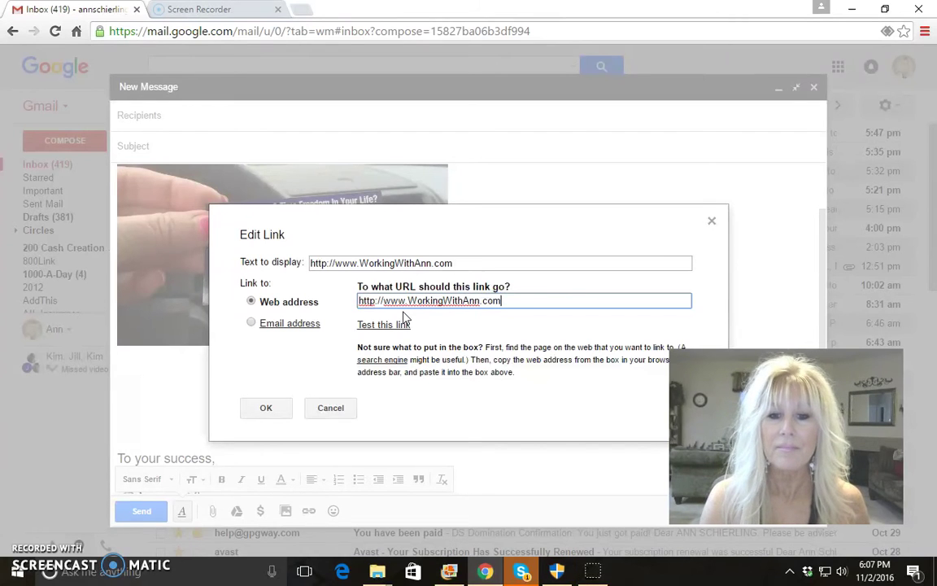
click(271, 407)
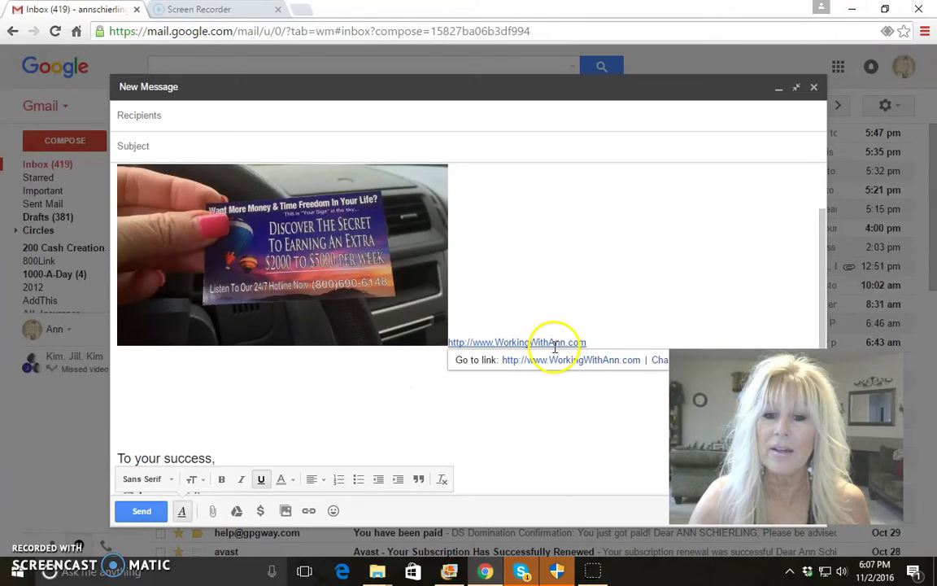
Backspace the WorkingWithAnn.com link text from its end, leaving only 'http:/'
click(569, 409)
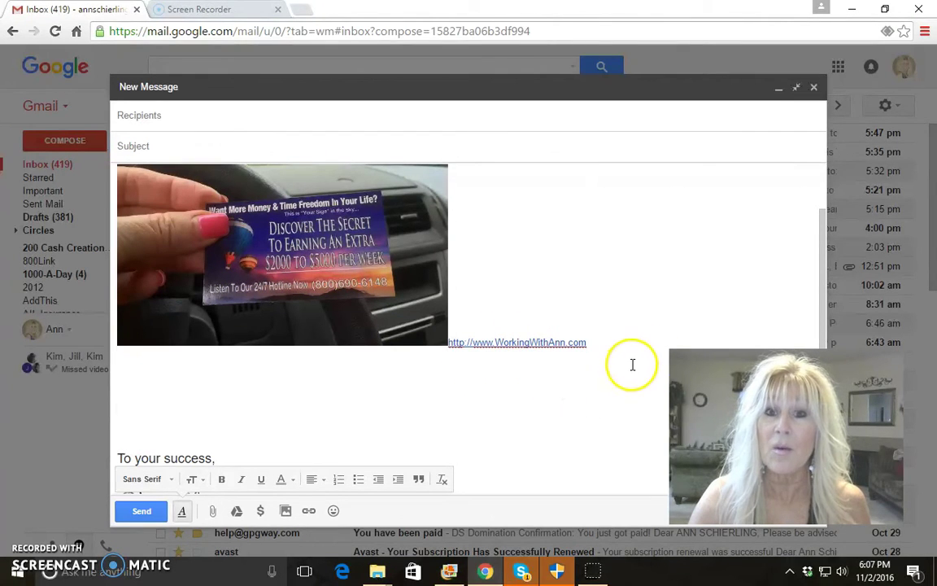
click(593, 343)
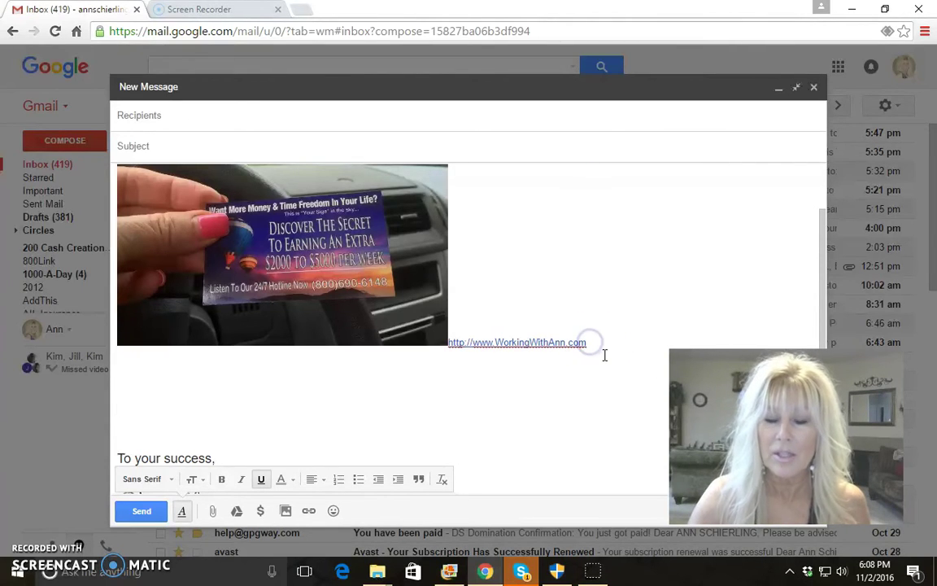
key(BackSpace)
key(BackSpace)
key(BackSpace)
key(BackSpace)
key(BackSpace)
key(BackSpace)
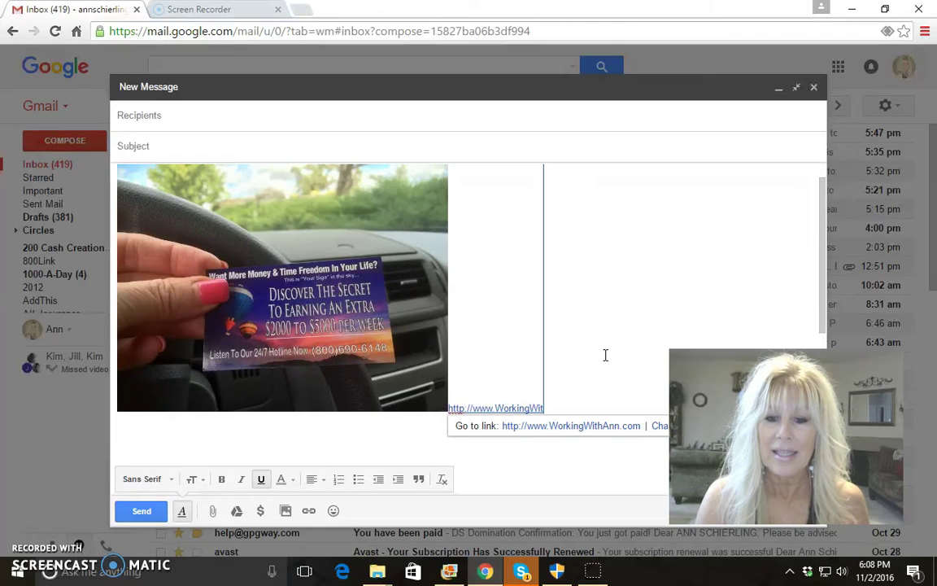
key(BackSpace)
key(BackSpace)
key(BackSpace)
key(BackSpace)
key(BackSpace)
key(BackSpace)
key(BackSpace)
key(BackSpace)
key(BackSpace)
key(BackSpace)
key(BackSpace)
key(BackSpace)
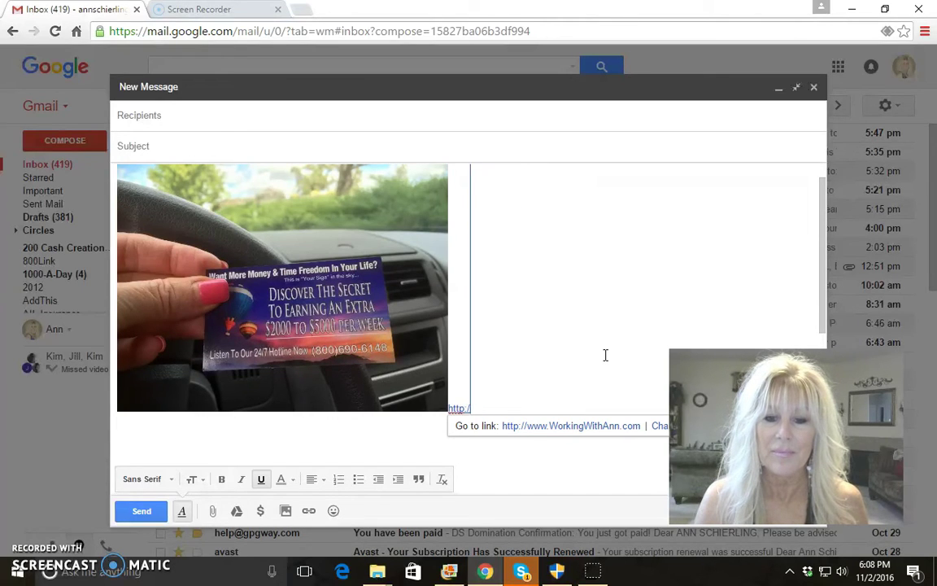
key(BackSpace)
key(BackSpace)
key(BackSpace)
key(BackSpace)
key(BackSpace)
key(BackSpace)
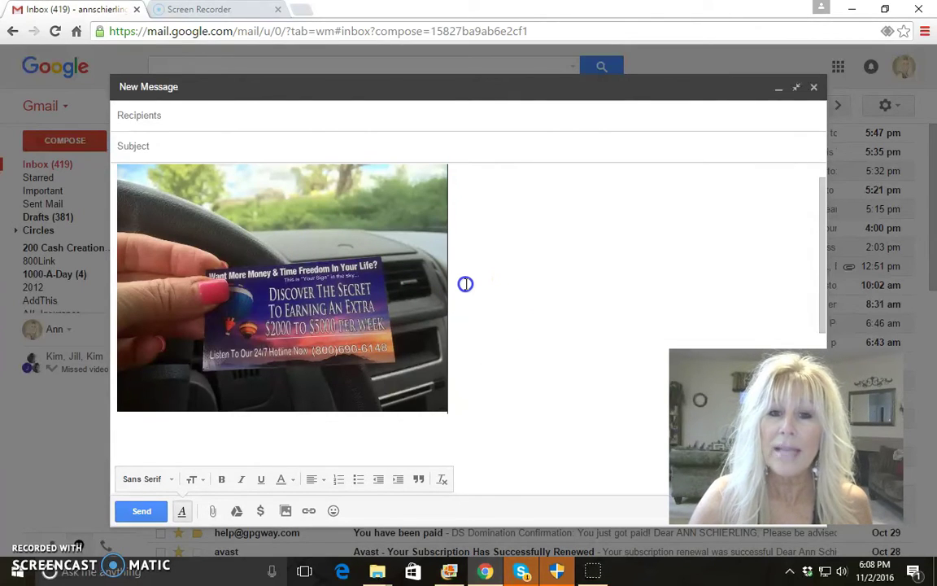
Select the business-card photo and apply a link to it, address still blank
drag(465, 284, 218, 269)
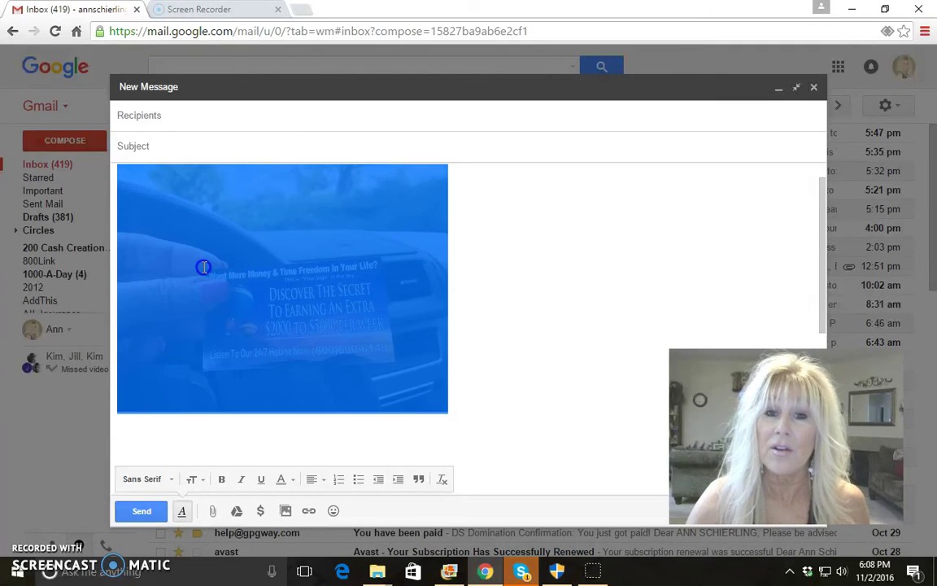
click(204, 268)
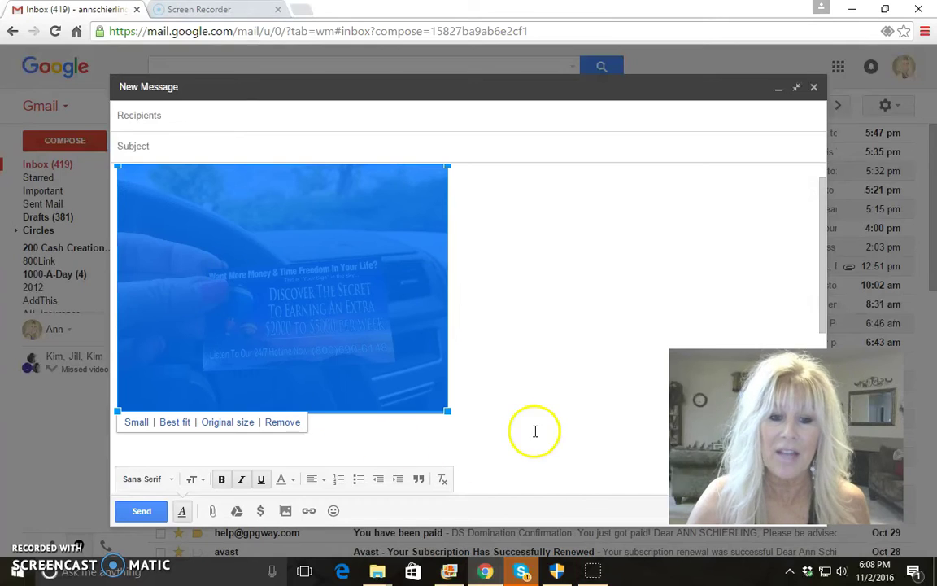
click(309, 511)
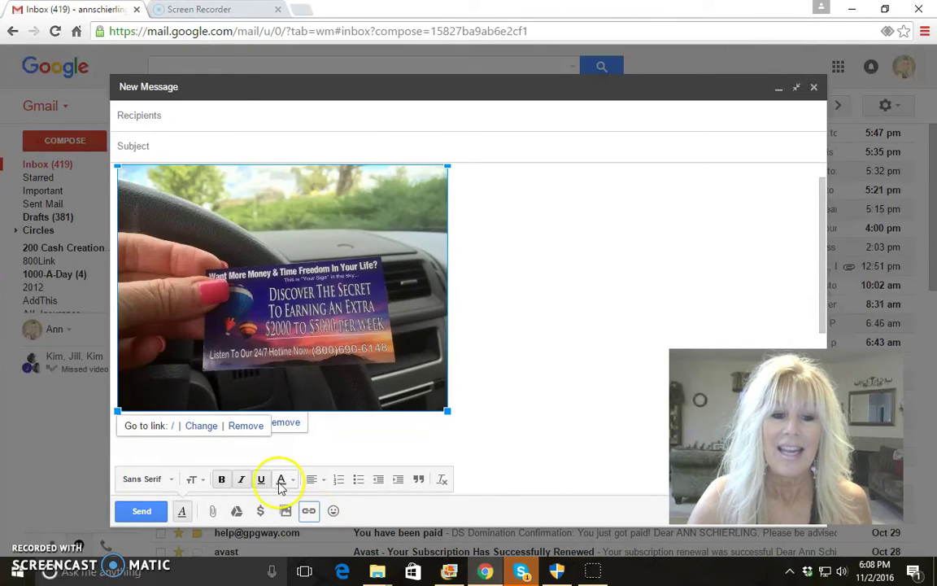
click(200, 426)
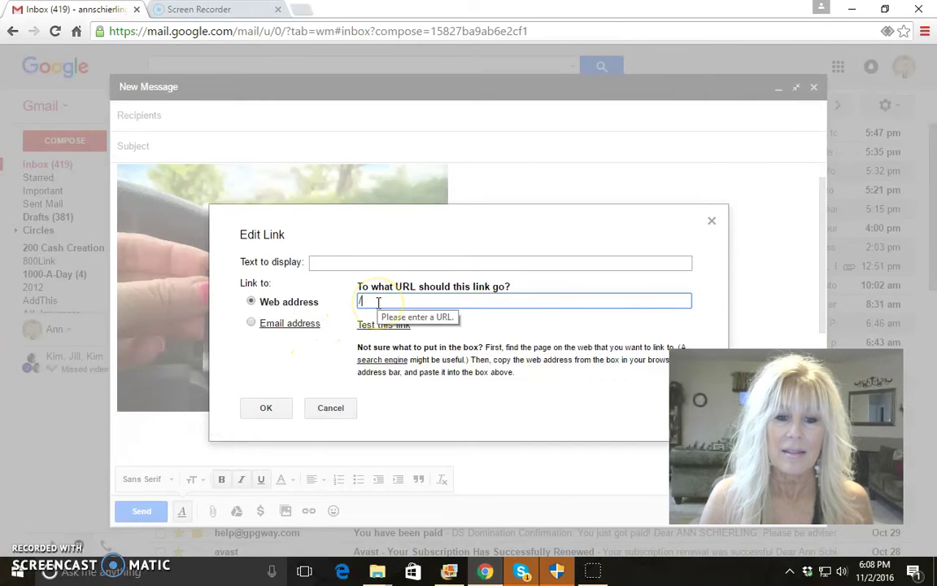
key(BackSpace)
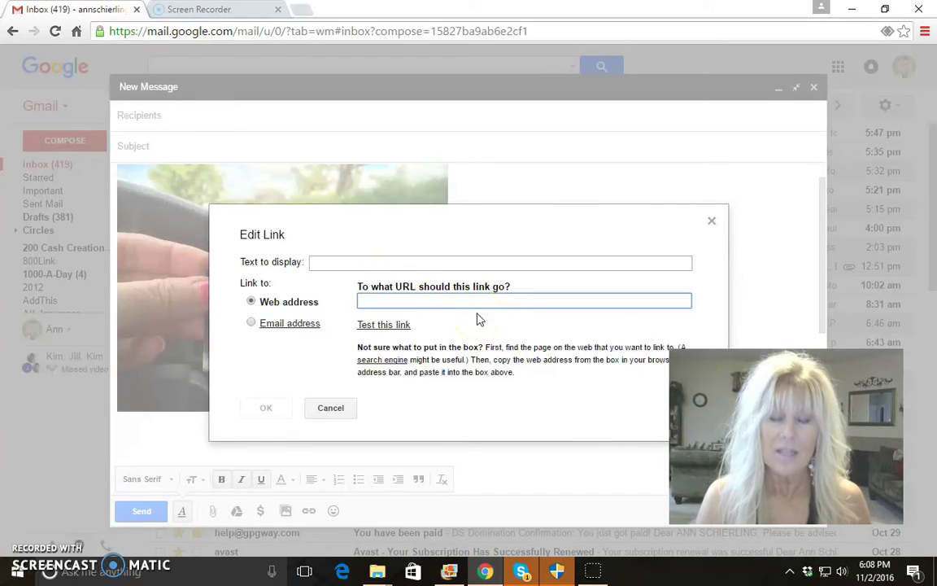
text(http://)
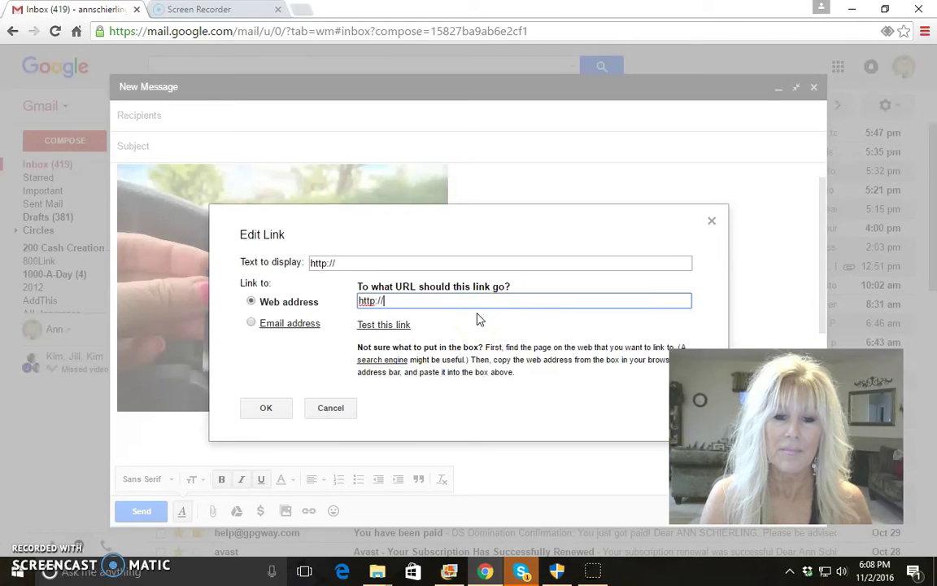
text(www.Working)
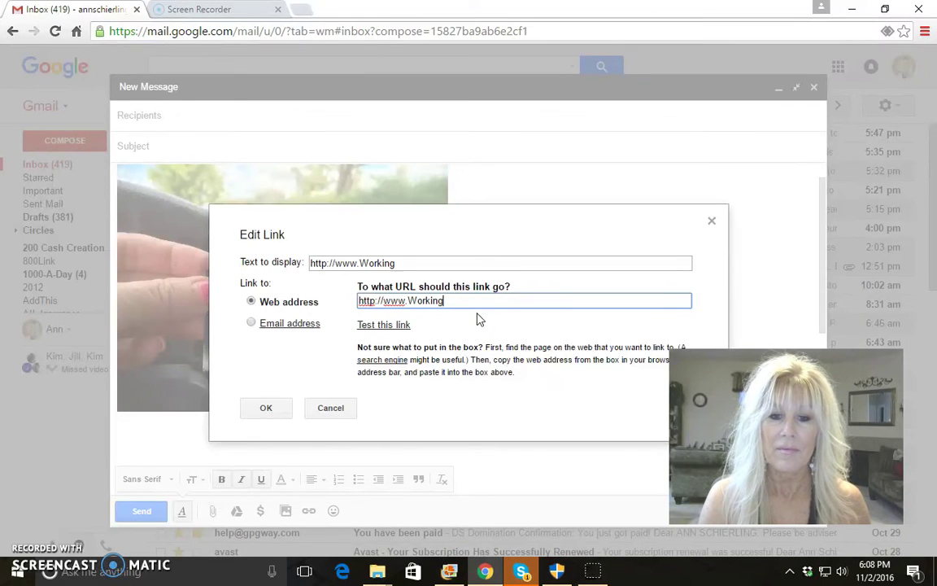
text(WithAn)
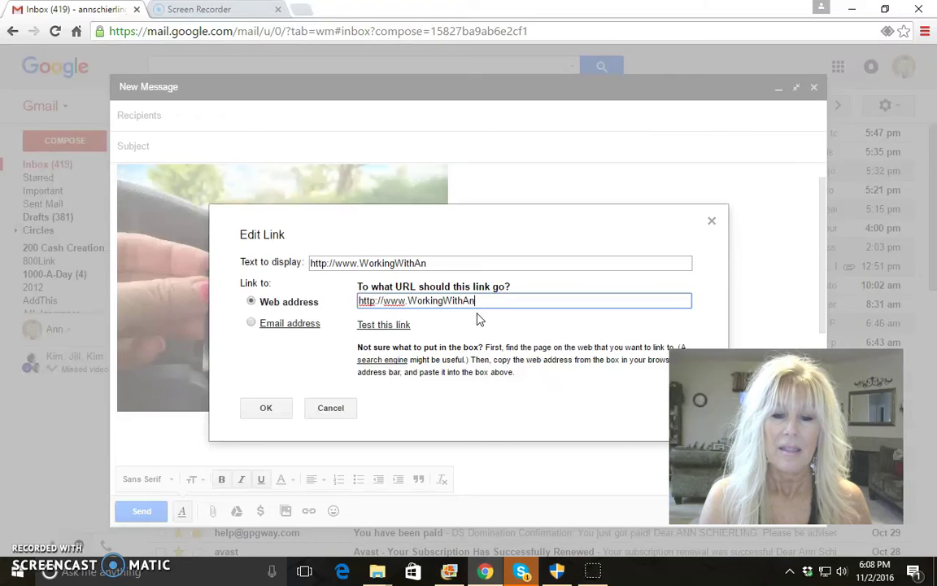
text(n.com)
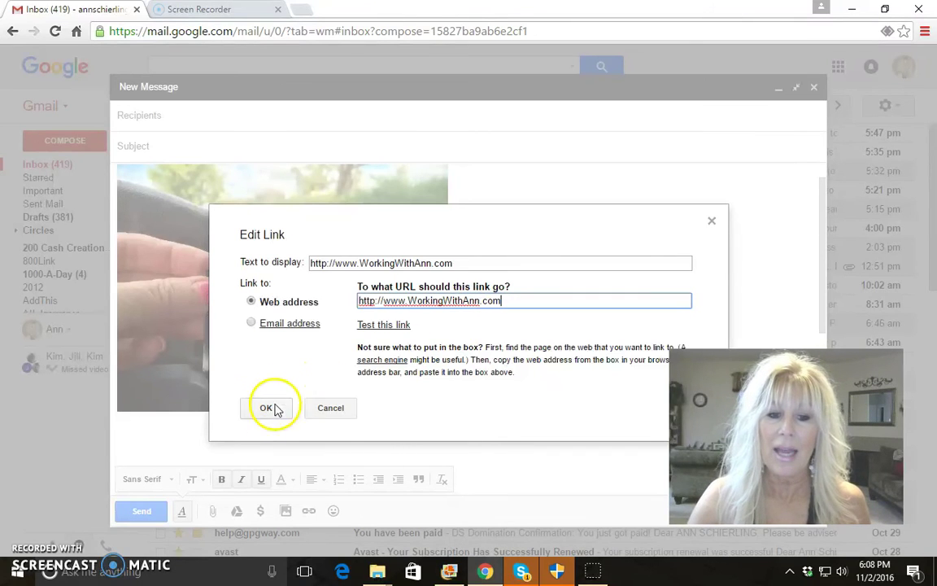
click(268, 408)
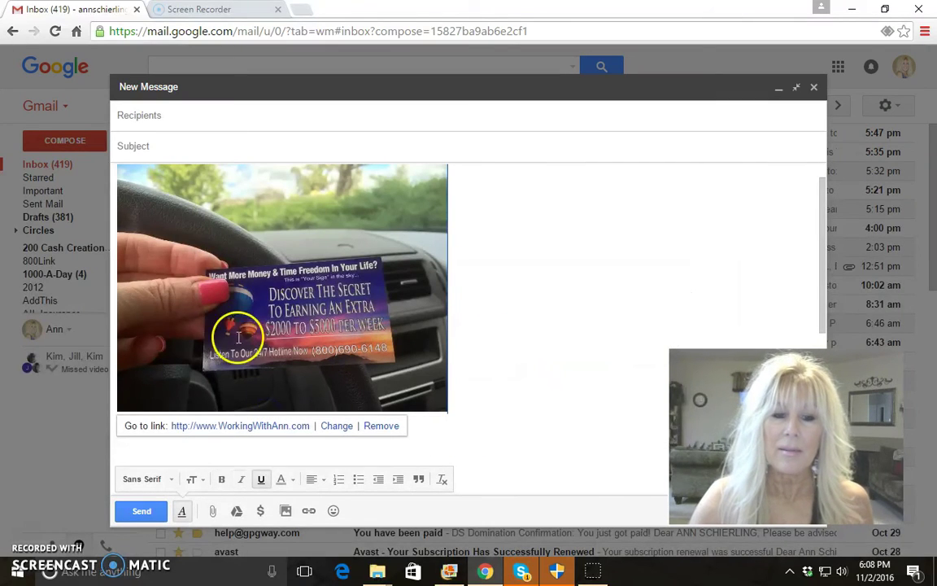
click(299, 294)
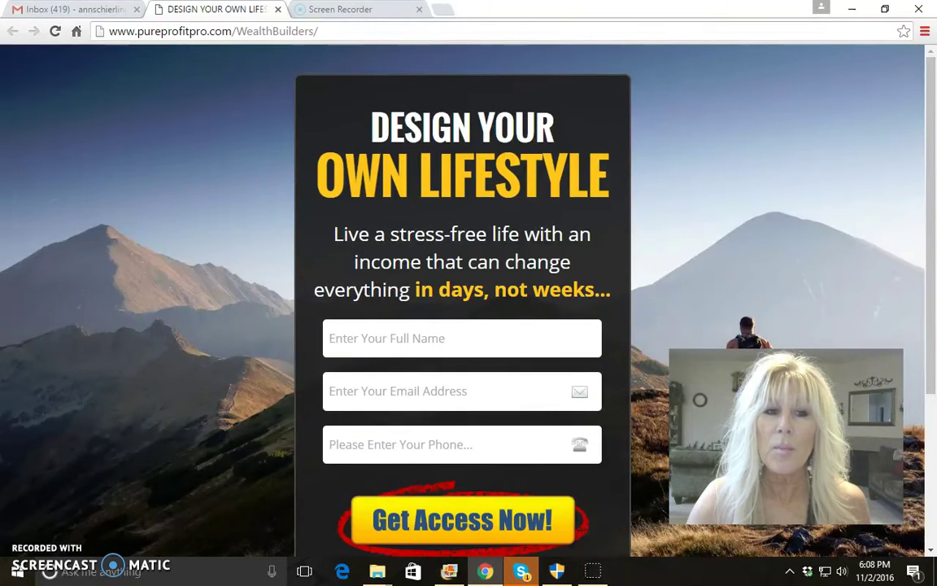
click(451, 269)
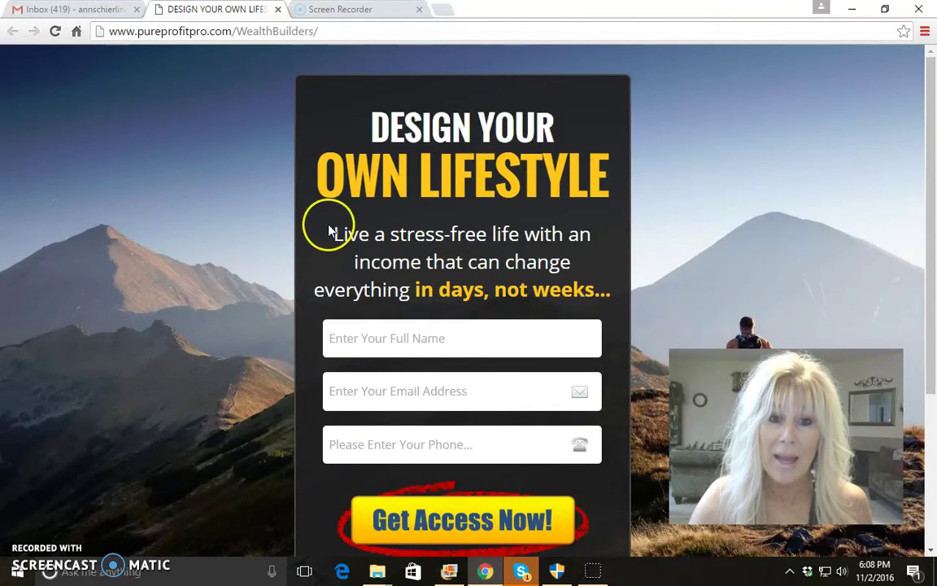
click(277, 9)
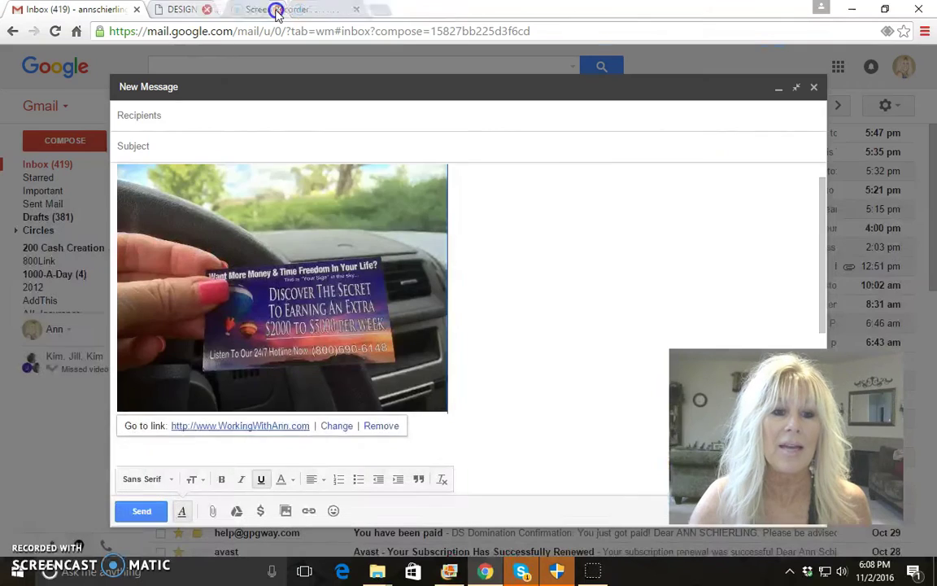
click(570, 391)
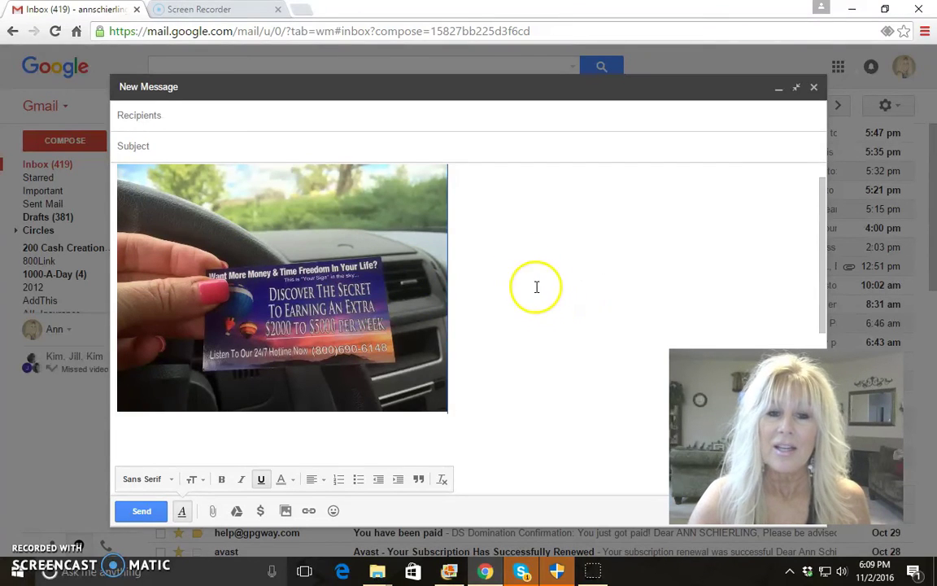
Write 'click below to watch video....' on the empty line above the linked photo
scroll(487, 303, down, 1)
scroll(487, 303, up, 2)
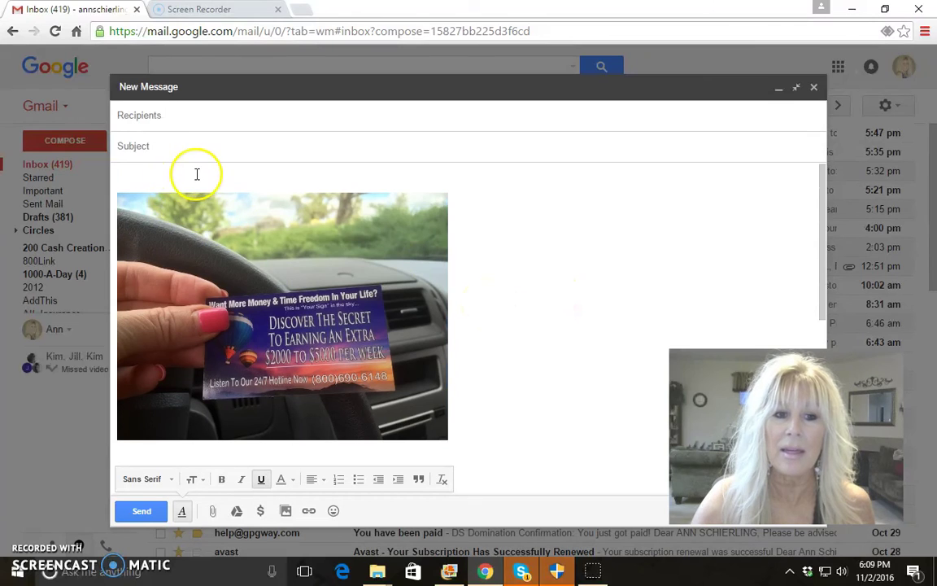
click(199, 174)
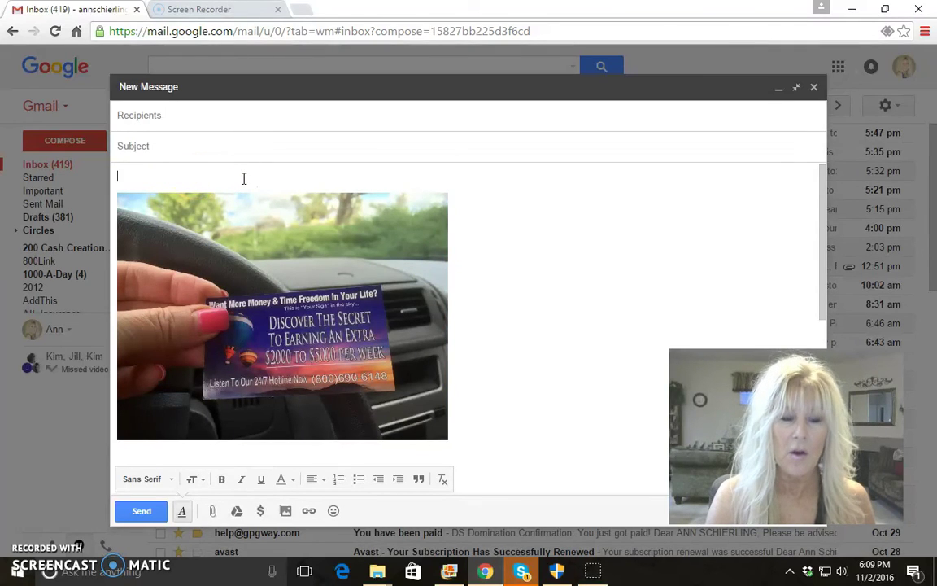
text(cick bel)
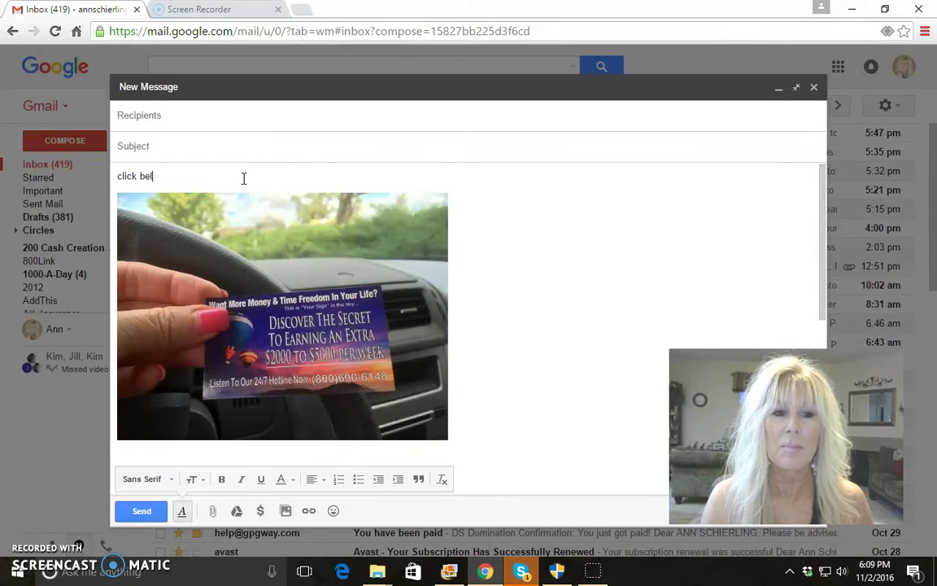
text(atc)
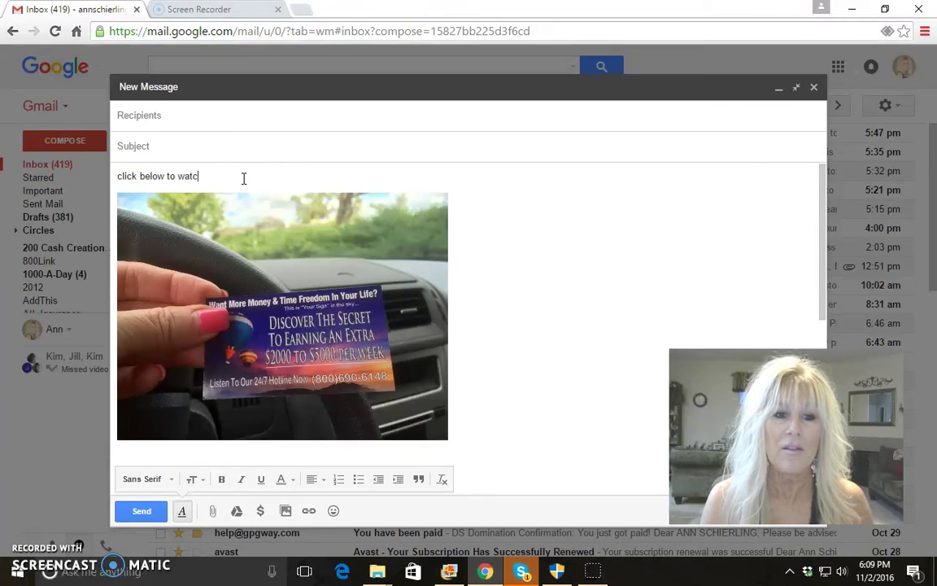
text(h video....)
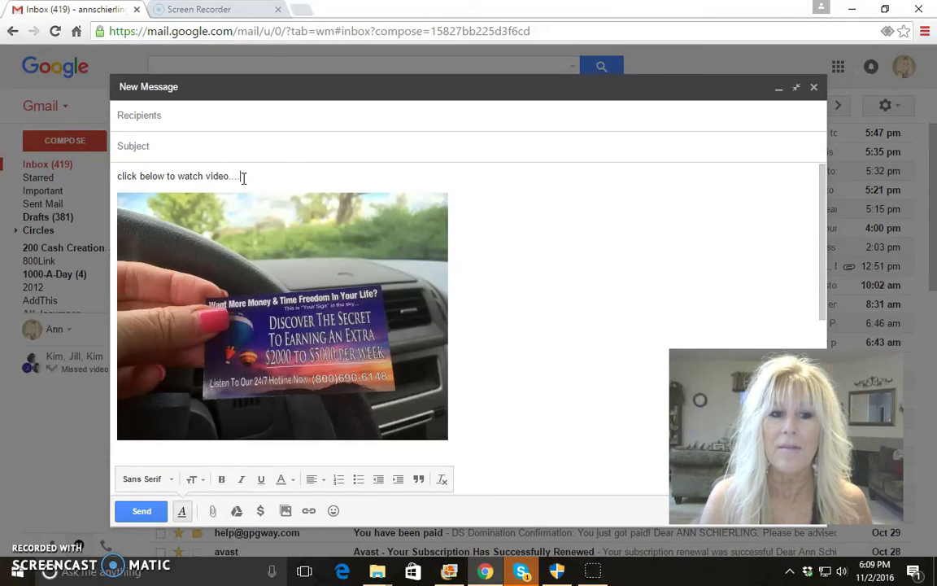
drag(114, 188, 263, 324)
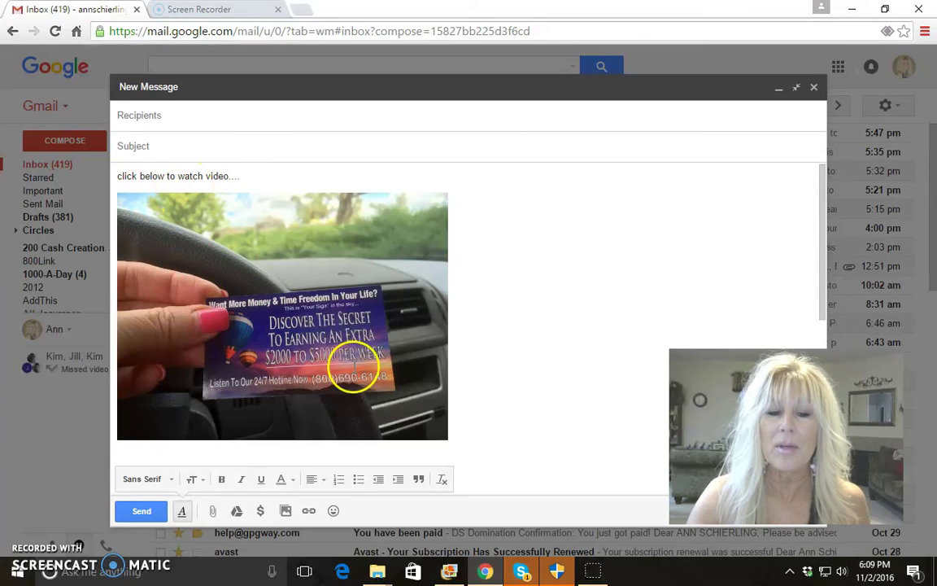
scroll(529, 317, down, 1)
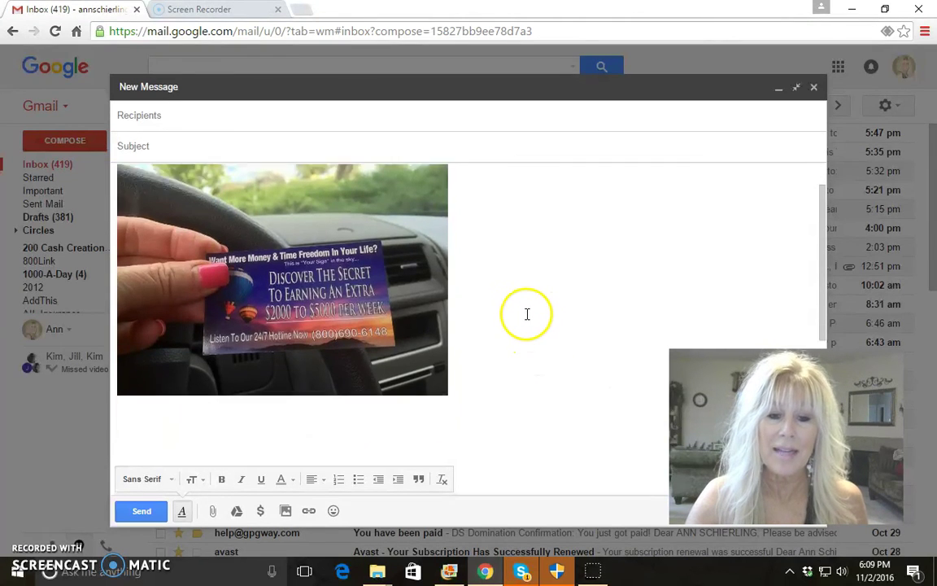
scroll(527, 314, down, 2)
scroll(527, 314, up, 3)
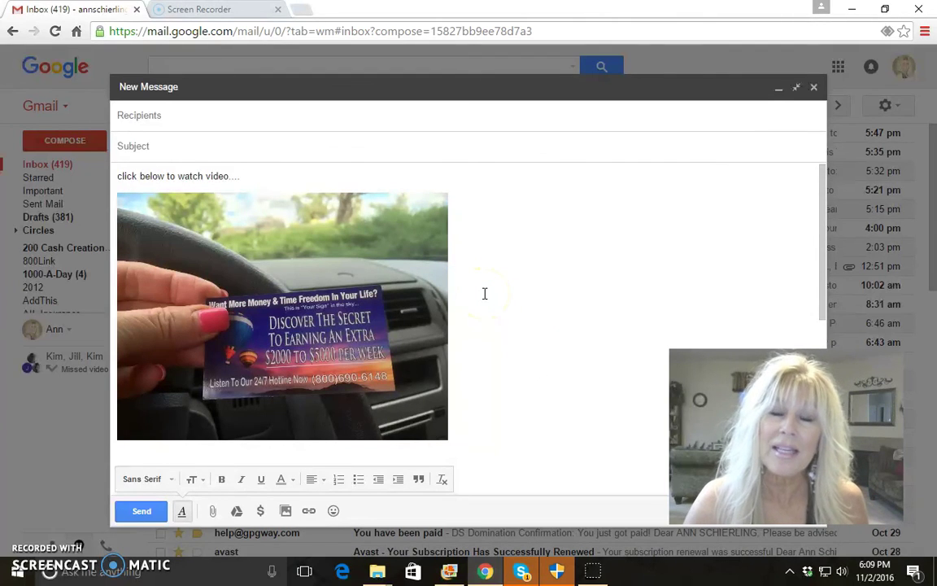
click(492, 306)
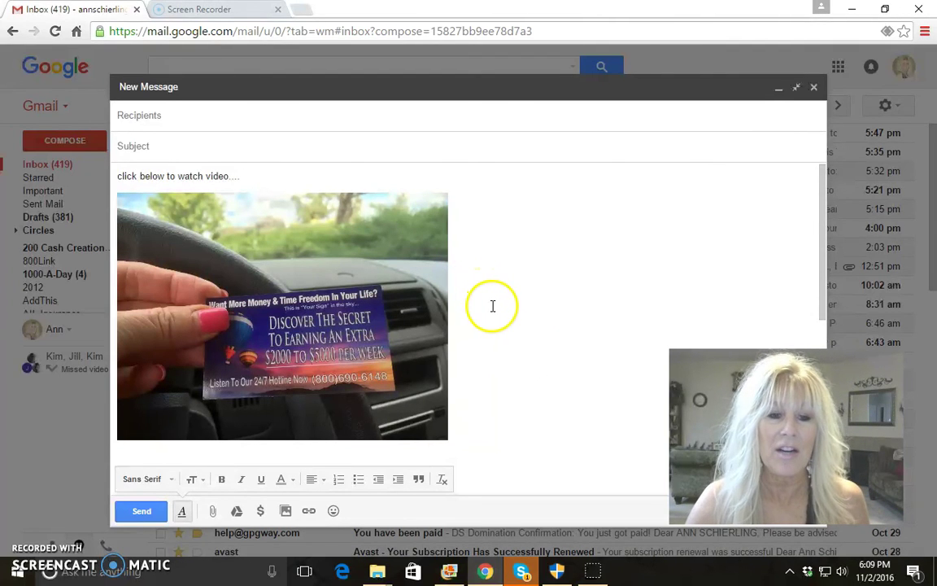